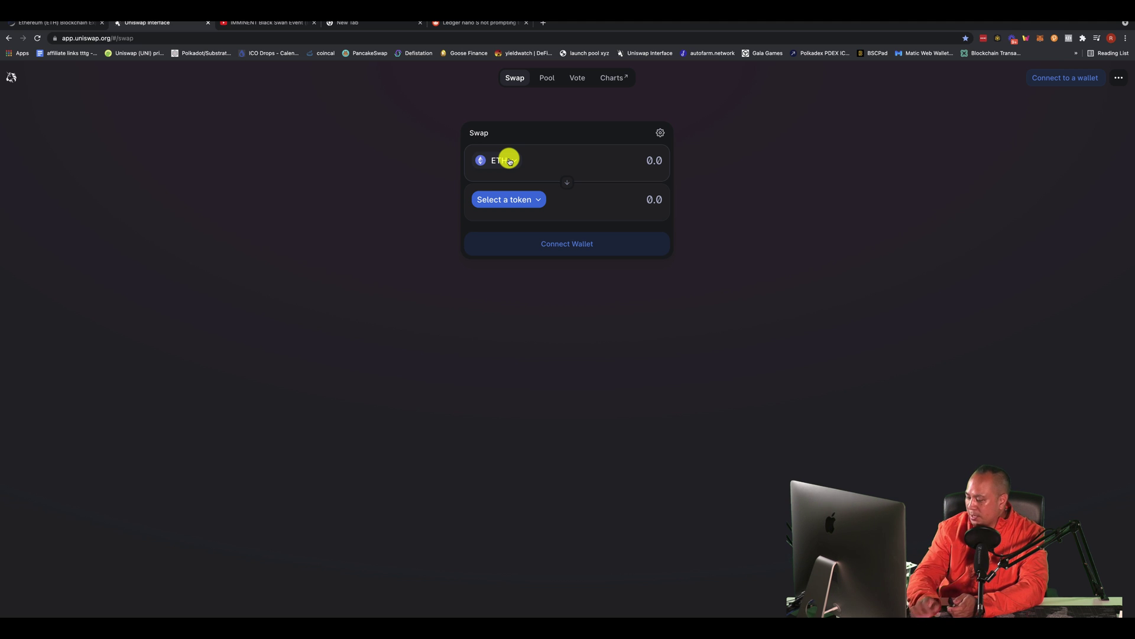
pyautogui.click(1040, 38)
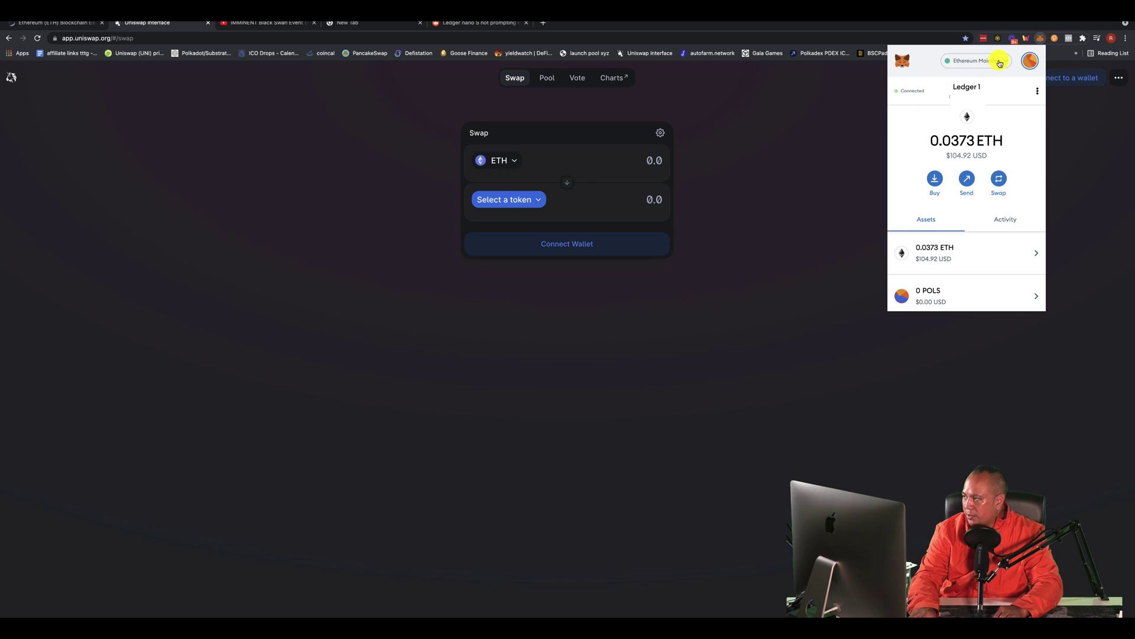
pyautogui.click(979, 61)
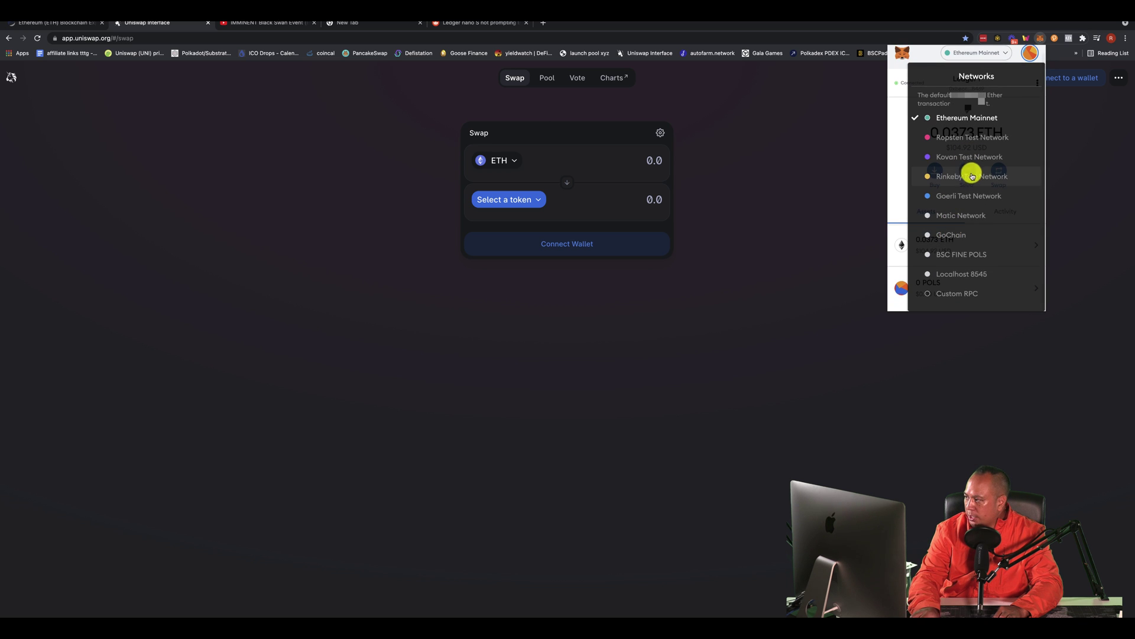
pyautogui.click(959, 120)
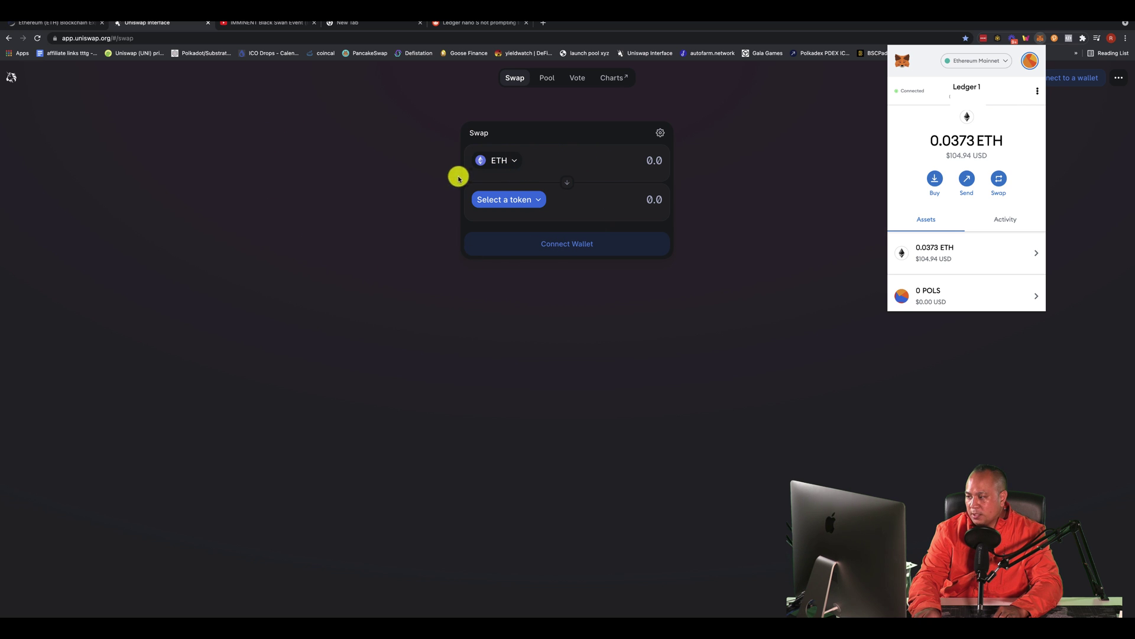
# Close the wallet popup and choose 1INCH as the token to receive.
pyautogui.click(503, 201)
pyautogui.click(525, 198)
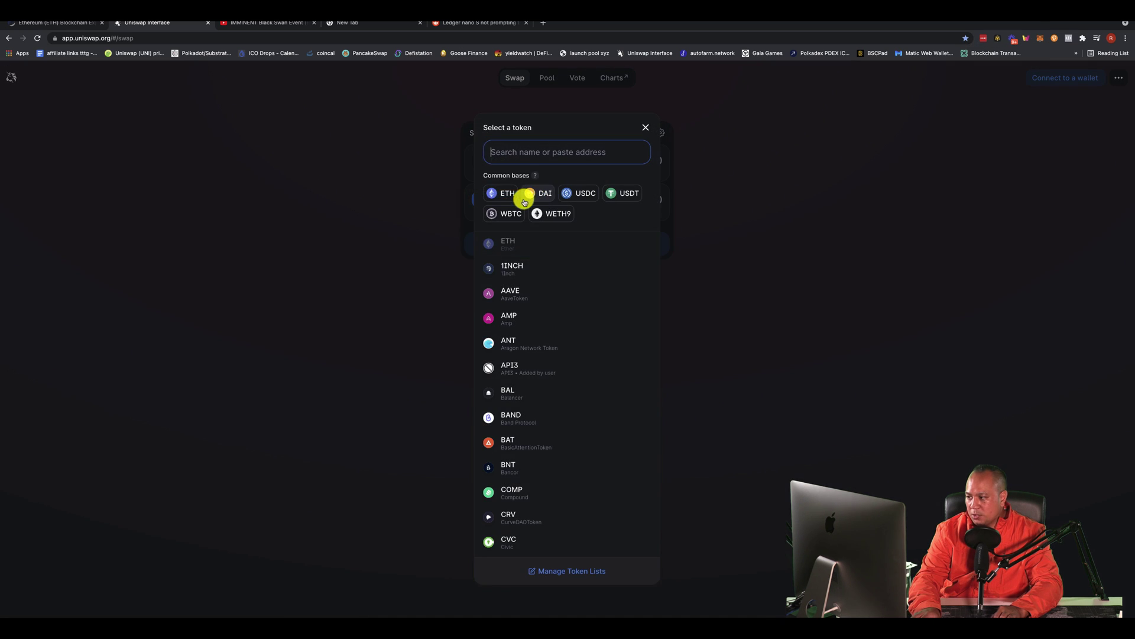
pyautogui.click(502, 268)
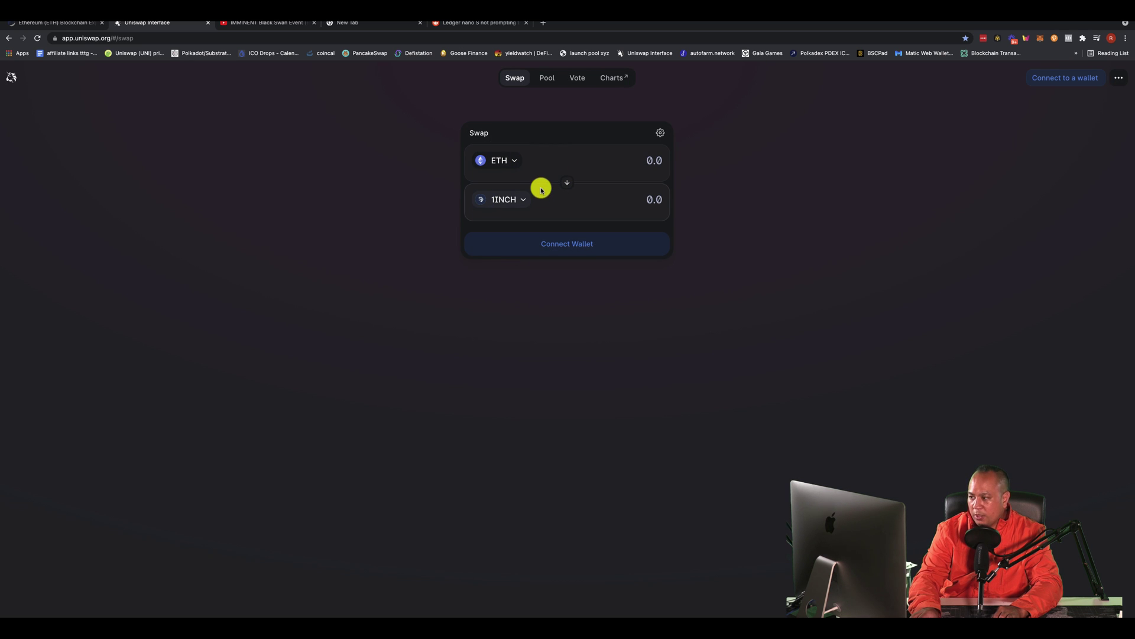
# Connect MetaMask, fill the ETH amount with Max, then select it for replacement.
pyautogui.click(560, 237)
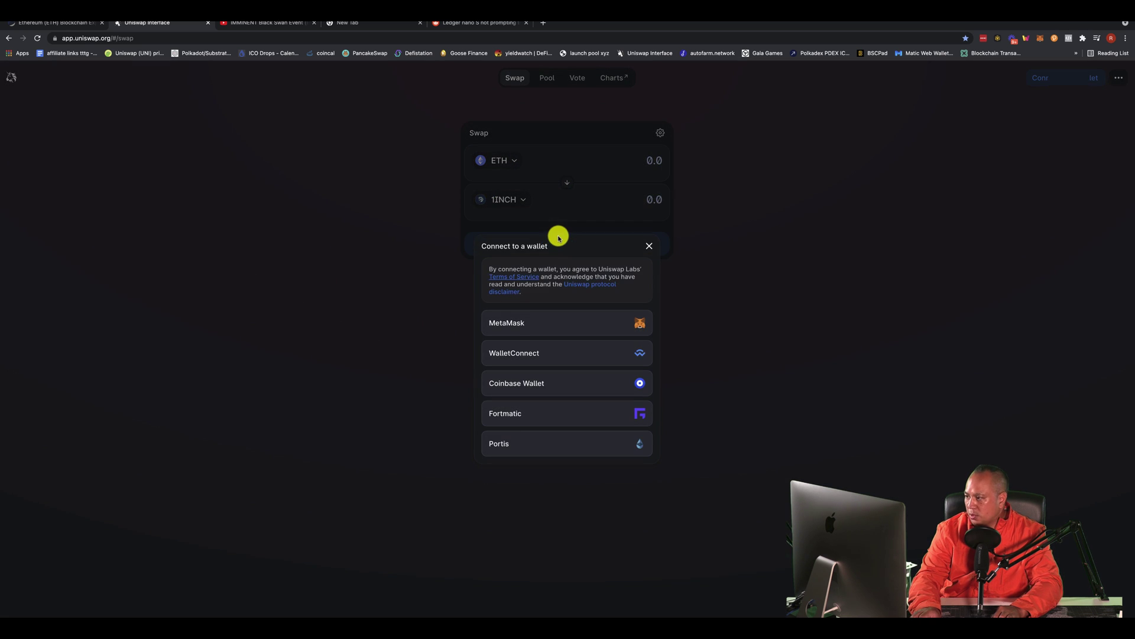
pyautogui.click(514, 326)
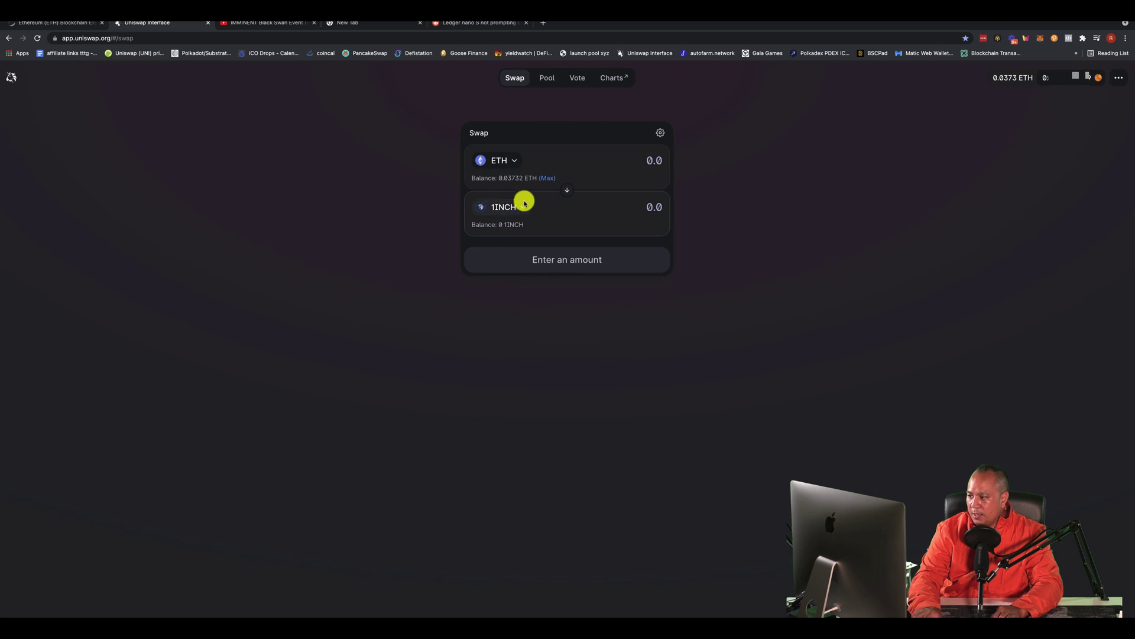
pyautogui.click(546, 178)
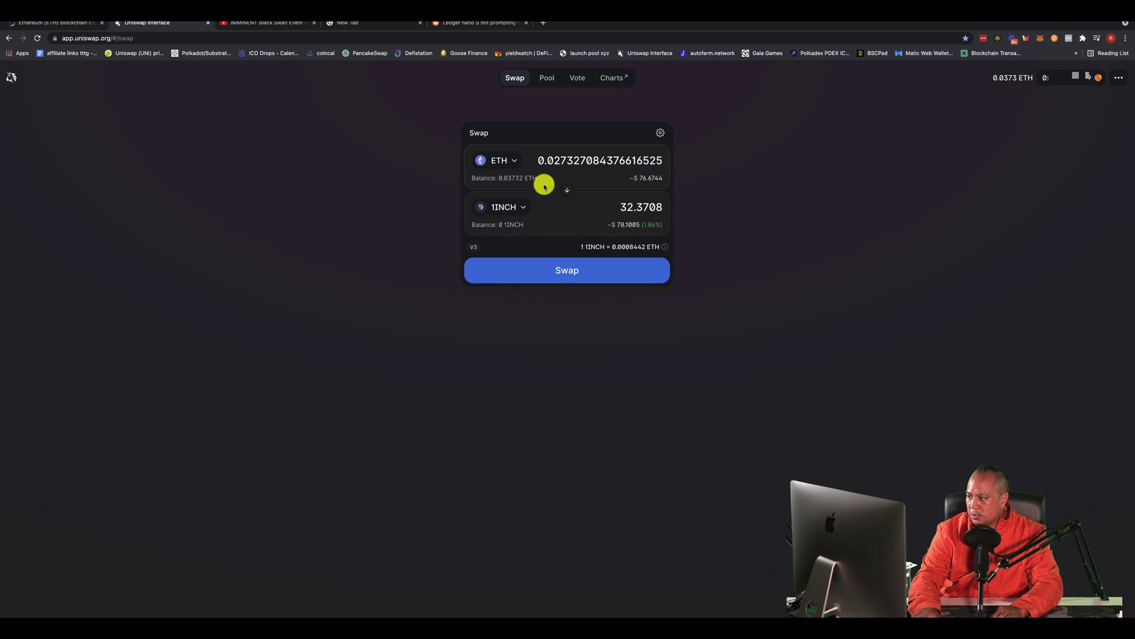
pyautogui.moveTo(553, 159); pyautogui.dragTo(690, 157)
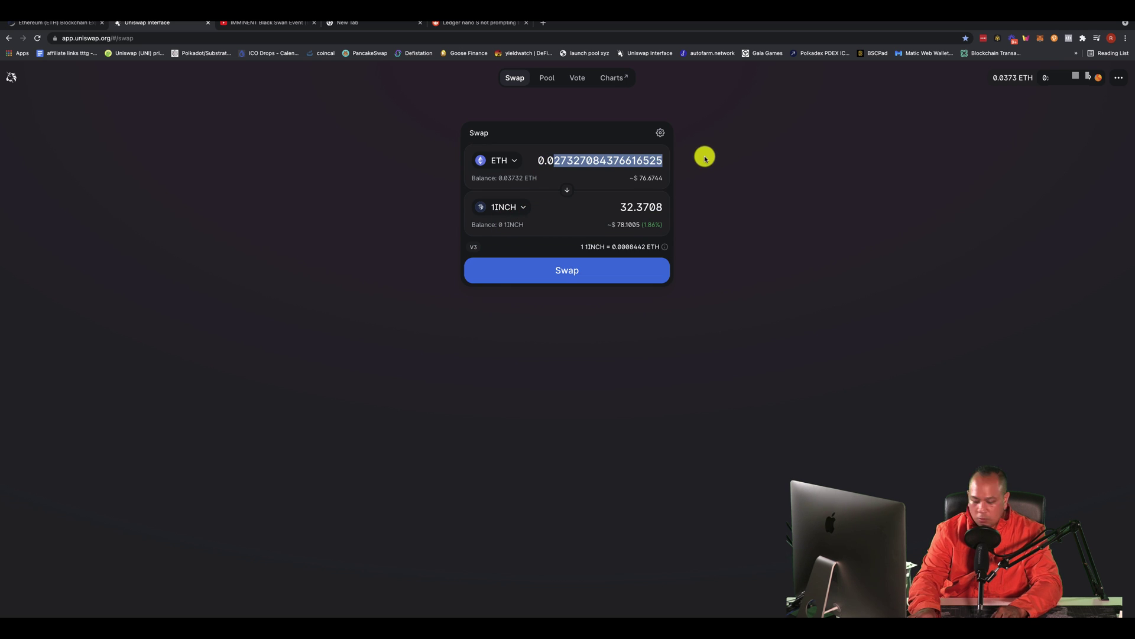
# Enter 0.01 ETH, send the swap to MetaMask, reject it, and dismiss the rejection error.
pyautogui.write('1')
pyautogui.click(552, 270)
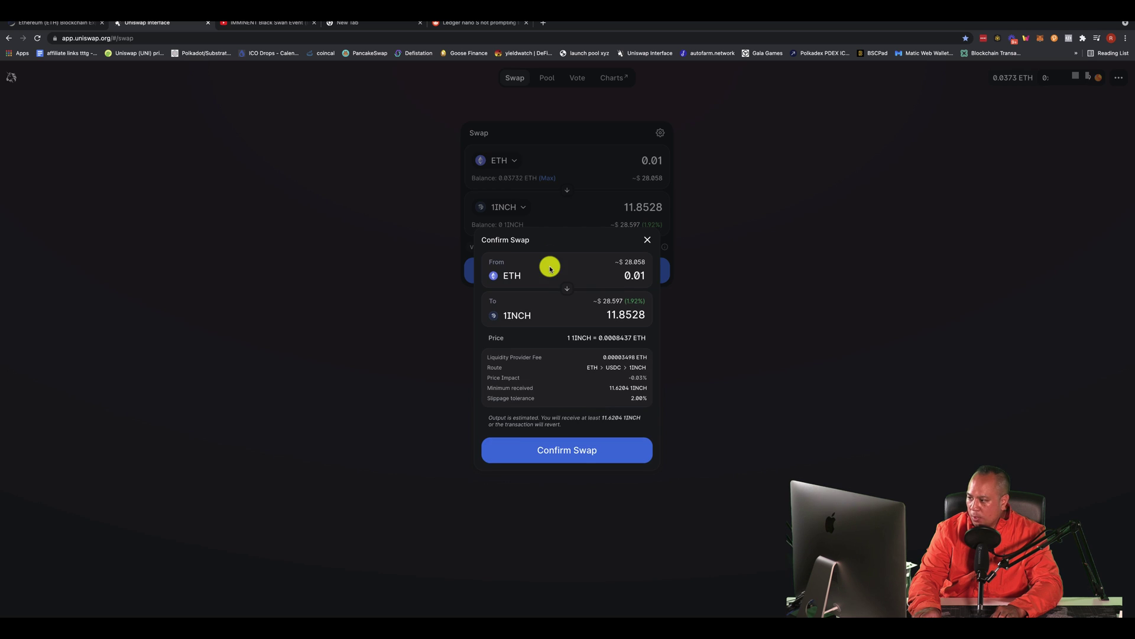
pyautogui.click(559, 456)
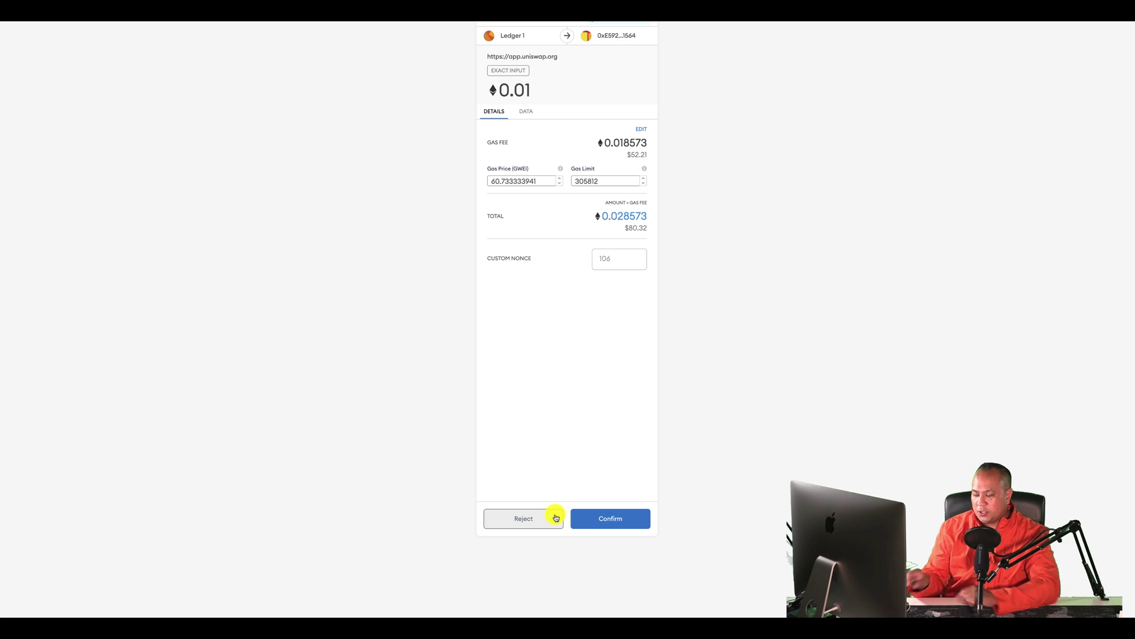
pyautogui.click(556, 518)
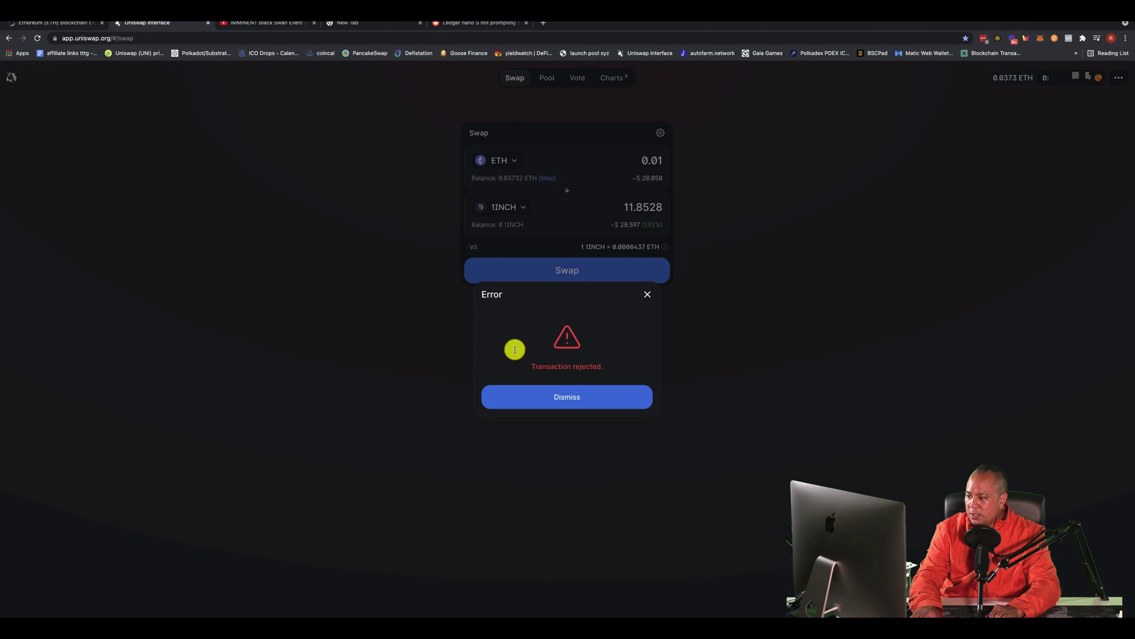
pyautogui.click(588, 401)
# Start the Nano X firmware update to version 1.3.0 from the Manager banner.
pyautogui.moveTo(11, 25)
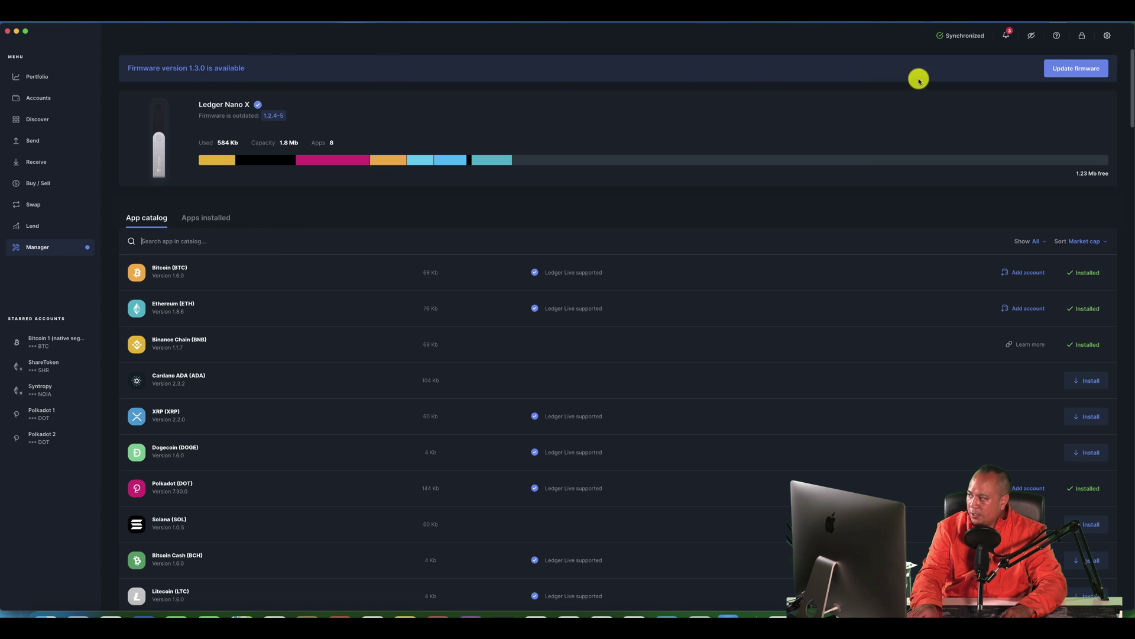
pyautogui.click(1069, 70)
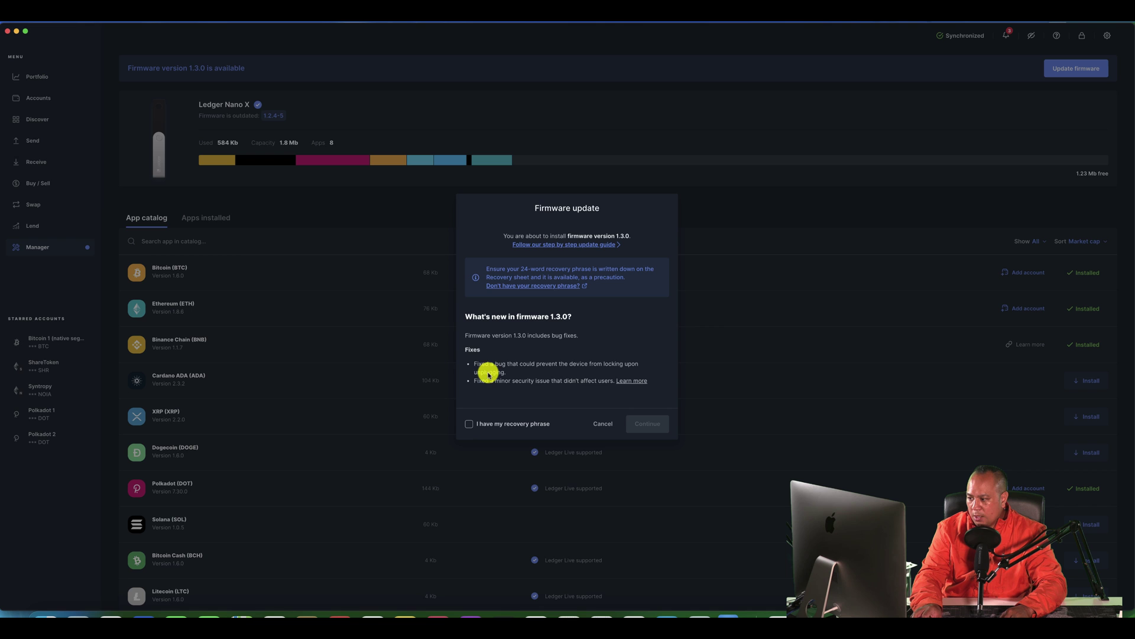
# Confirm the recovery phrase is saved and continue installing firmware 1.3.0.
pyautogui.click(470, 427)
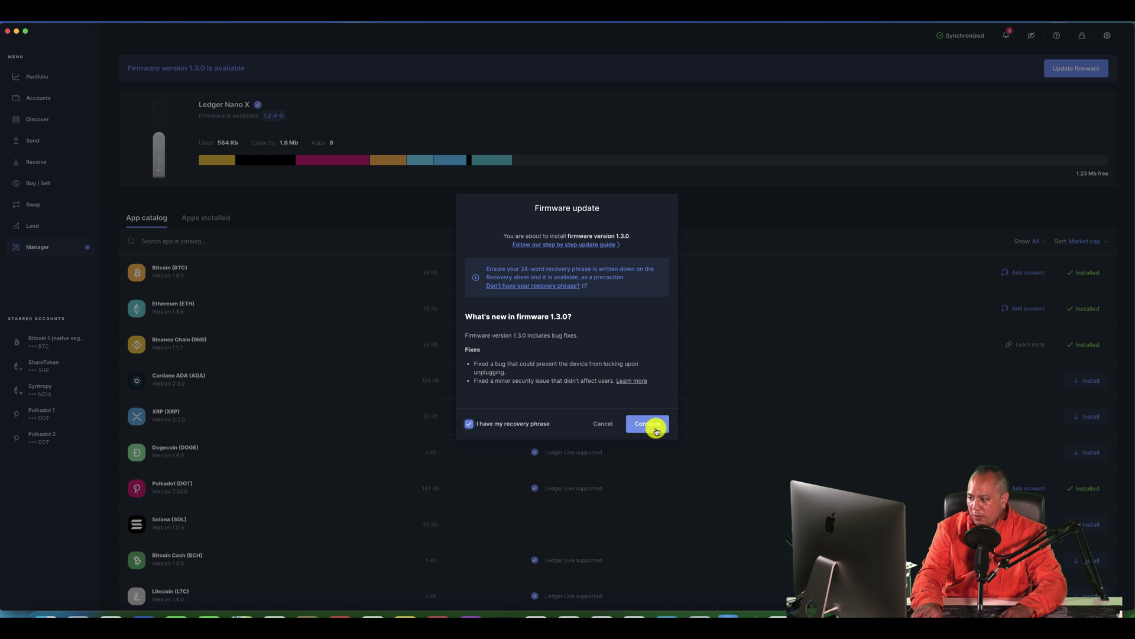
pyautogui.click(654, 426)
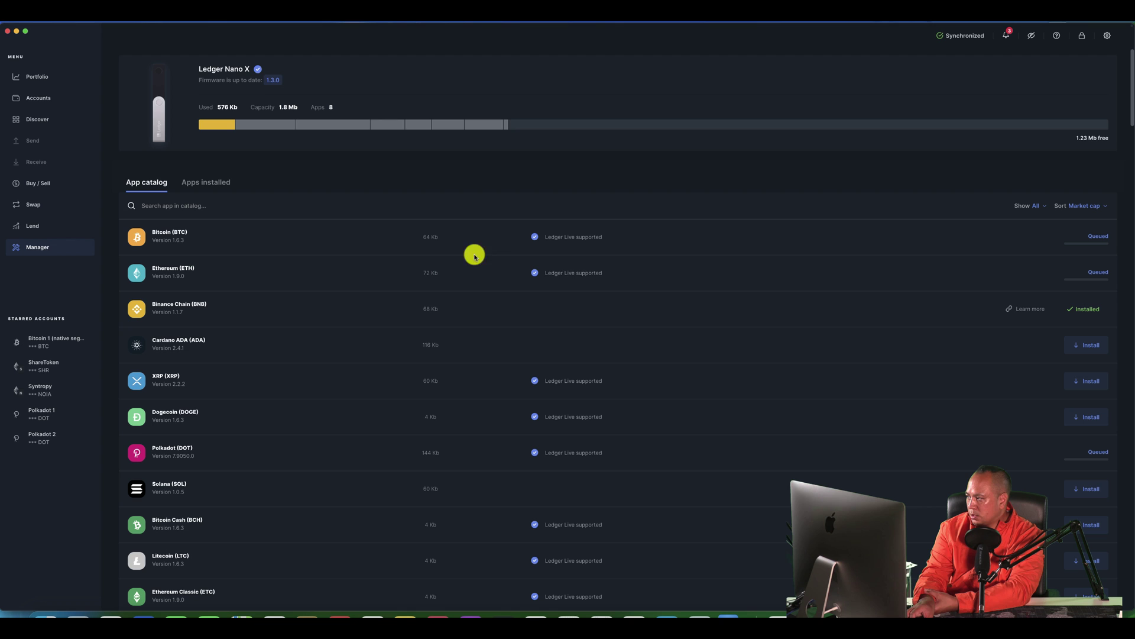
# Scroll the App catalog while the Bitcoin, Ethereum and Polkadot installs finish.
pyautogui.scroll(-10, 1024, 335)
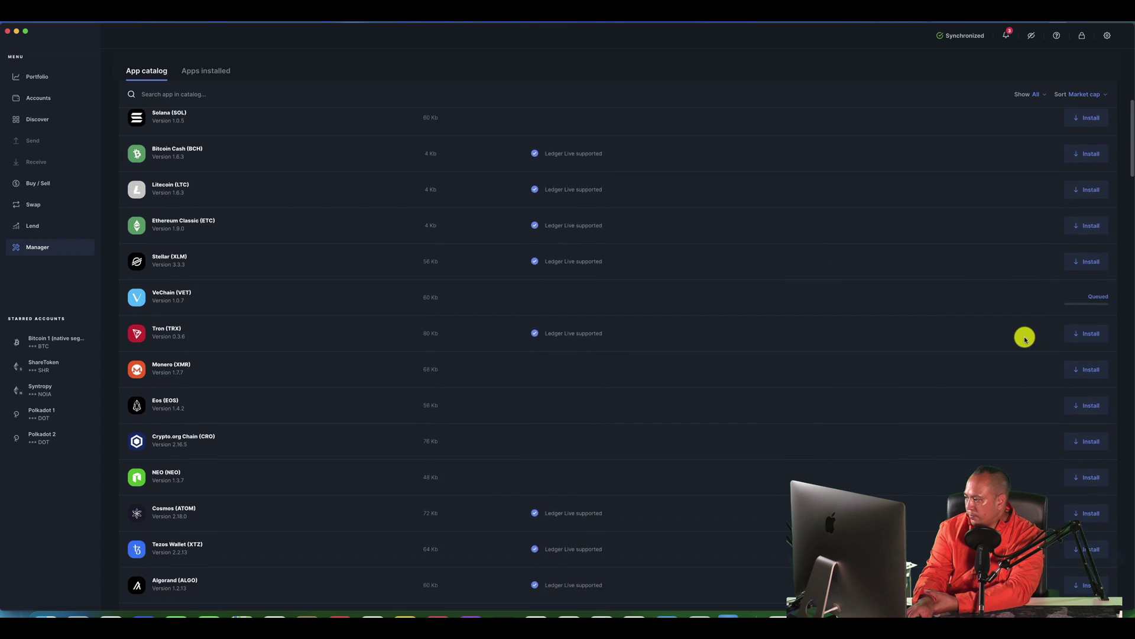
pyautogui.scroll(-8, 1025, 336)
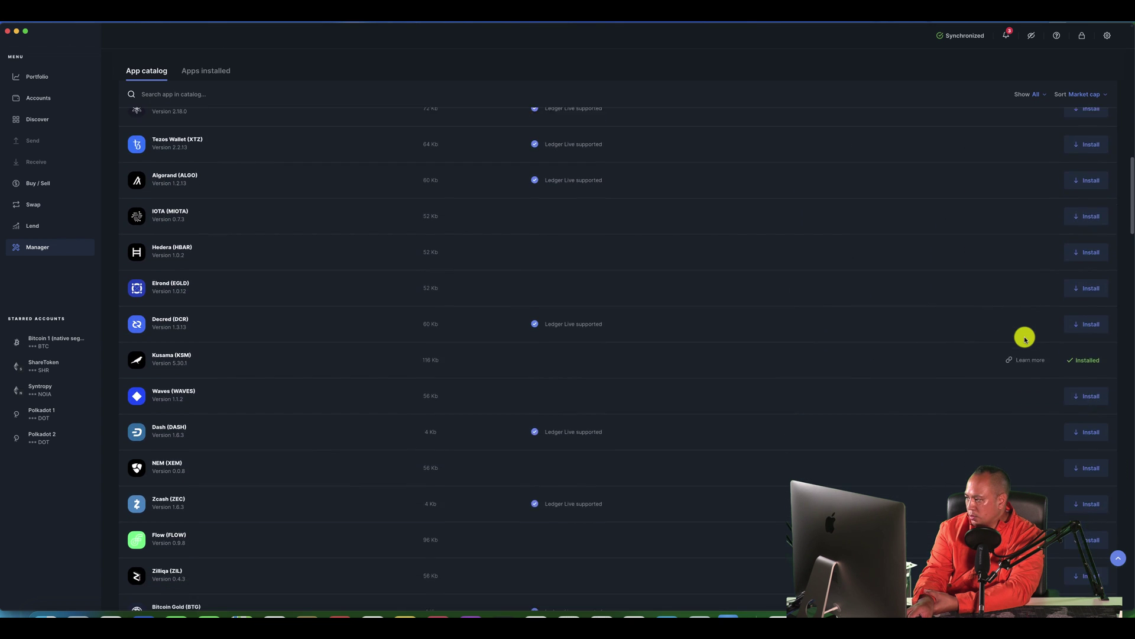
pyautogui.scroll(-8, 318, 275)
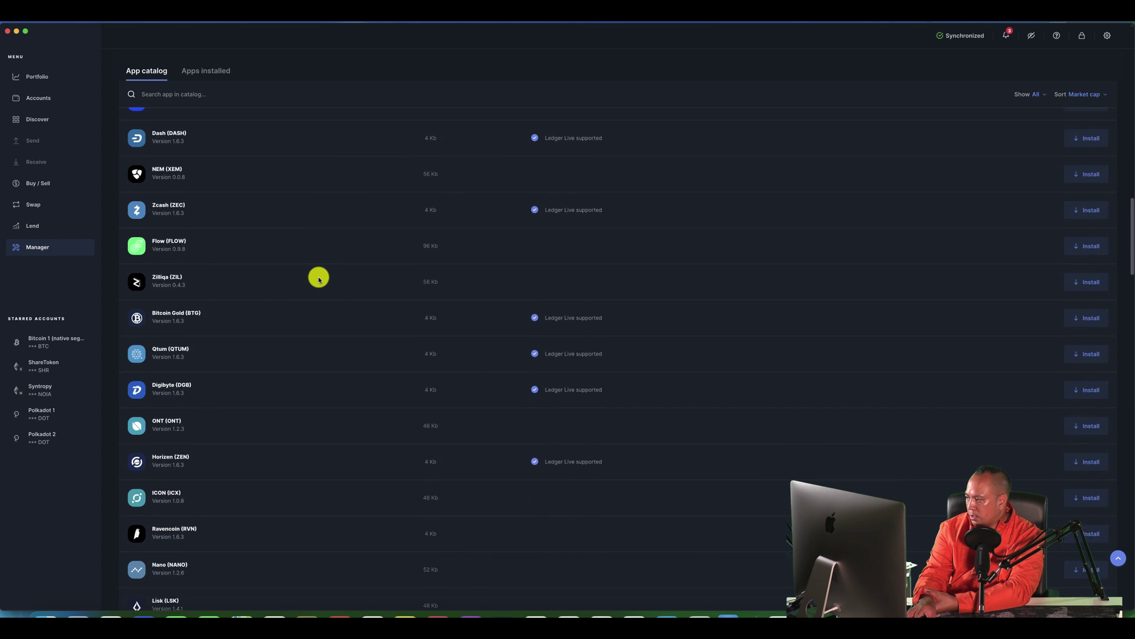
pyautogui.scroll(20, 319, 275)
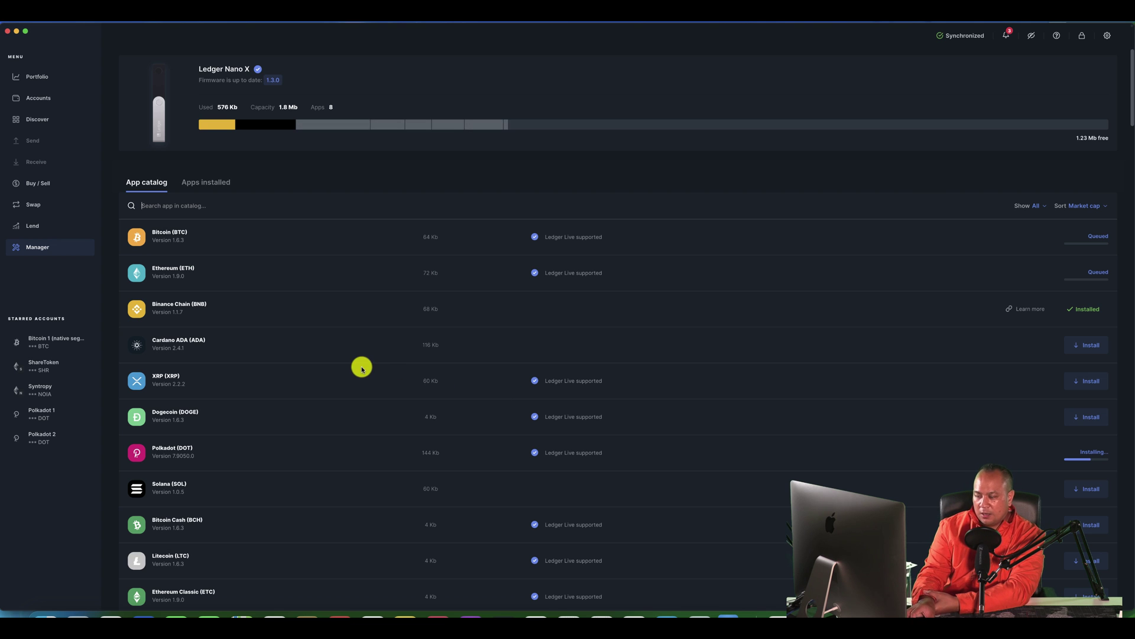
pyautogui.scroll(-2, 324, 354)
pyautogui.scroll(2, 324, 354)
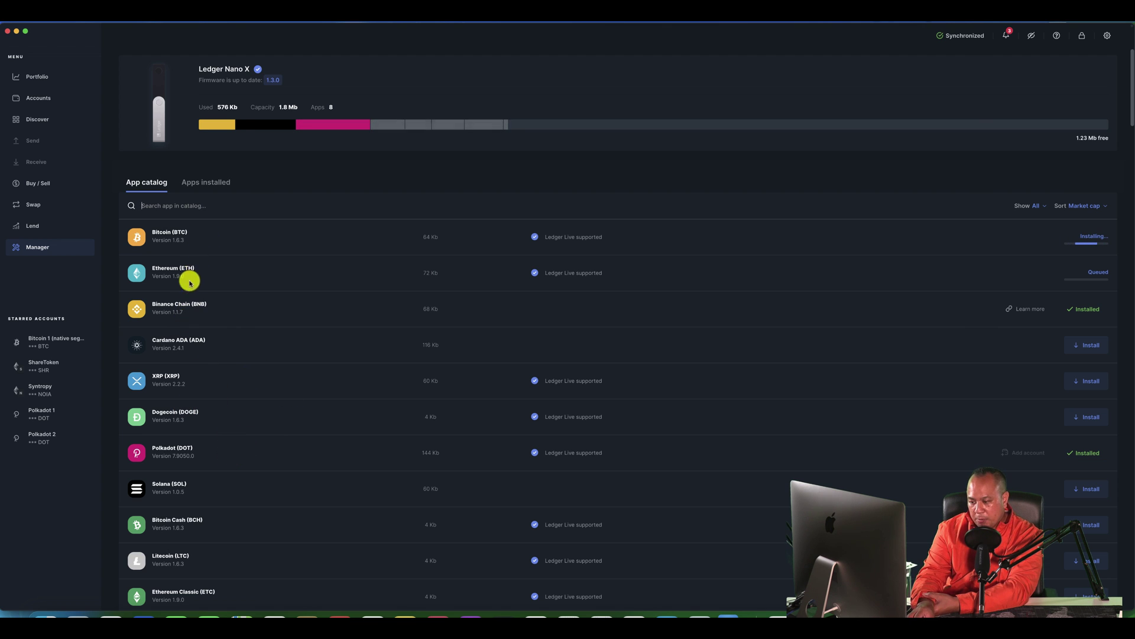
pyautogui.scroll(-5, 224, 397)
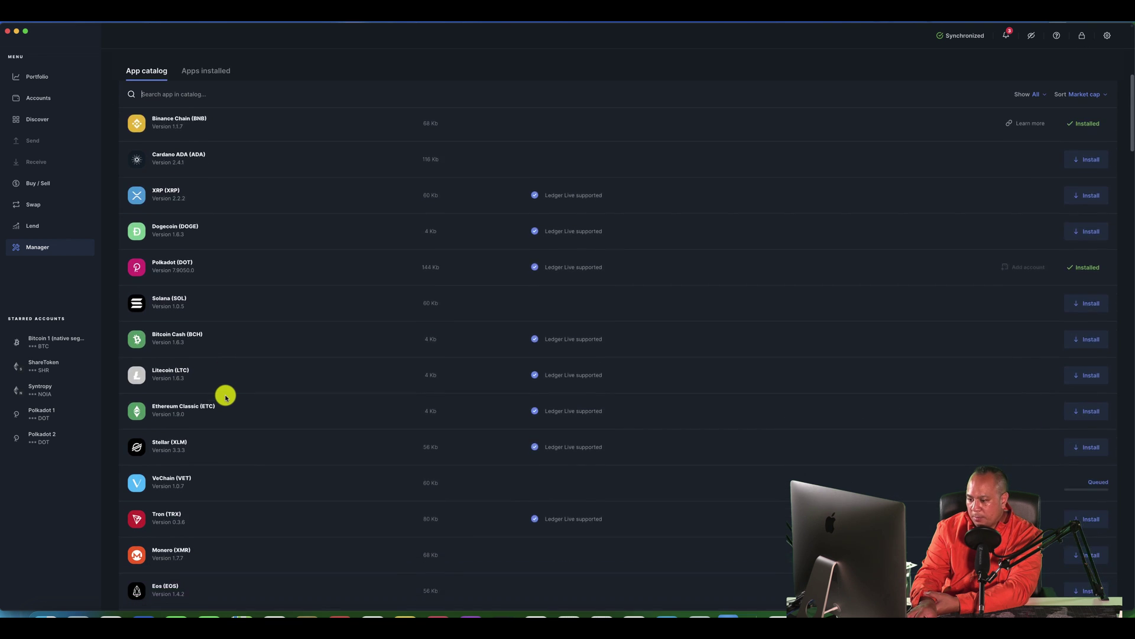
pyautogui.scroll(3, 222, 395)
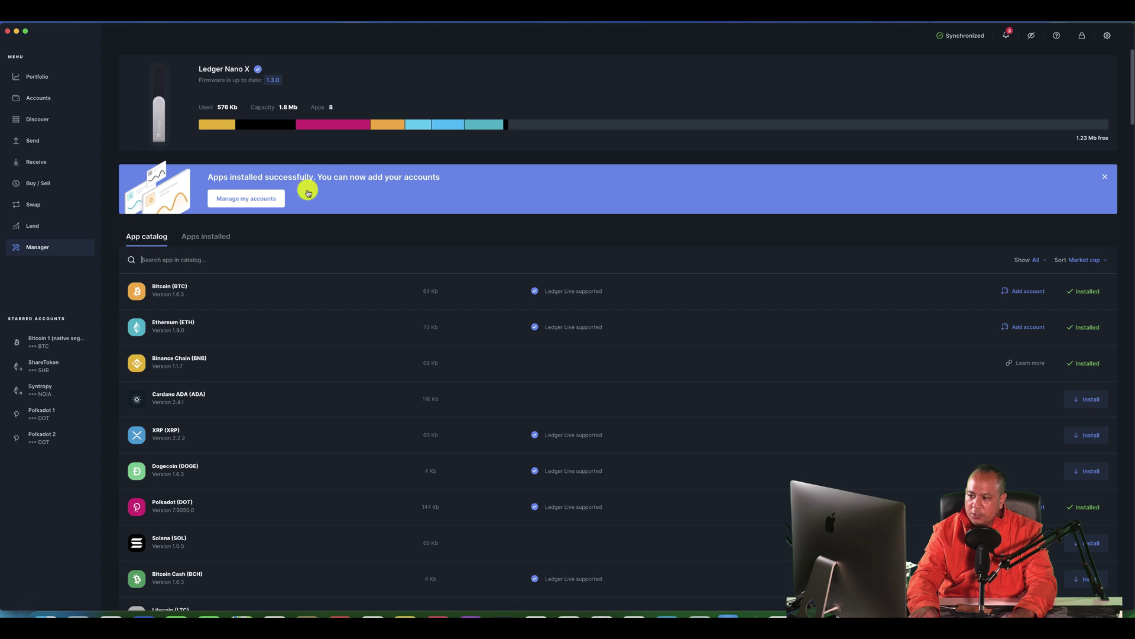
# Choose 'Manage my accounts', then close the Polkadot Add accounts dialog.
pyautogui.click(232, 199)
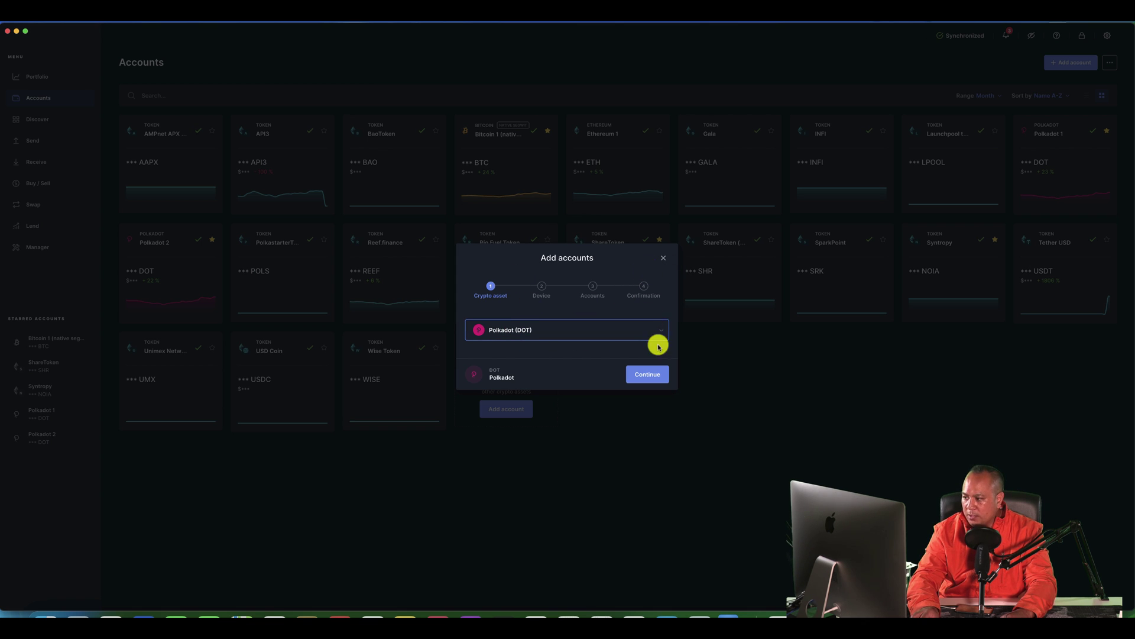
pyautogui.click(664, 256)
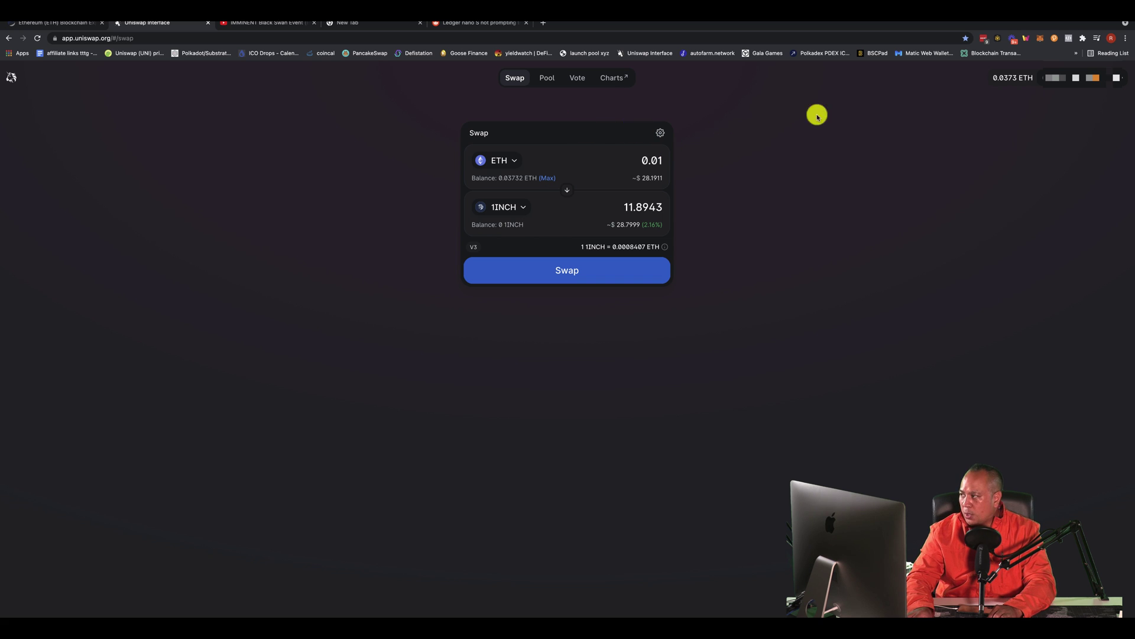
# Open MetaMask on the Ledger 1 account and reach Settings through the account menu.
pyautogui.click(1041, 41)
pyautogui.click(849, 195)
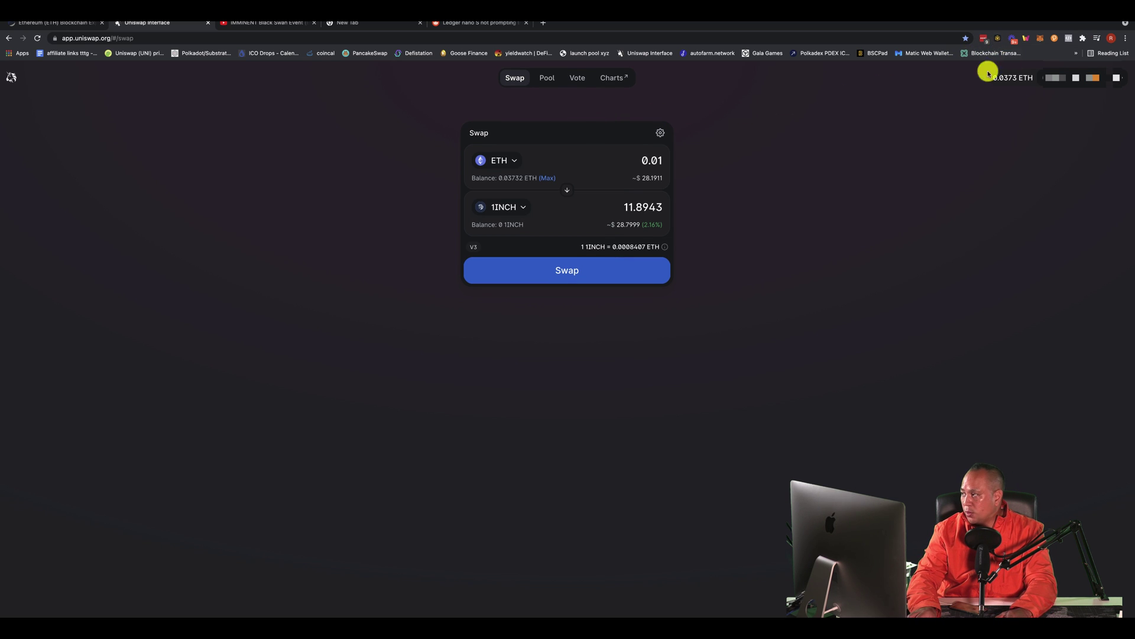
pyautogui.click(1039, 40)
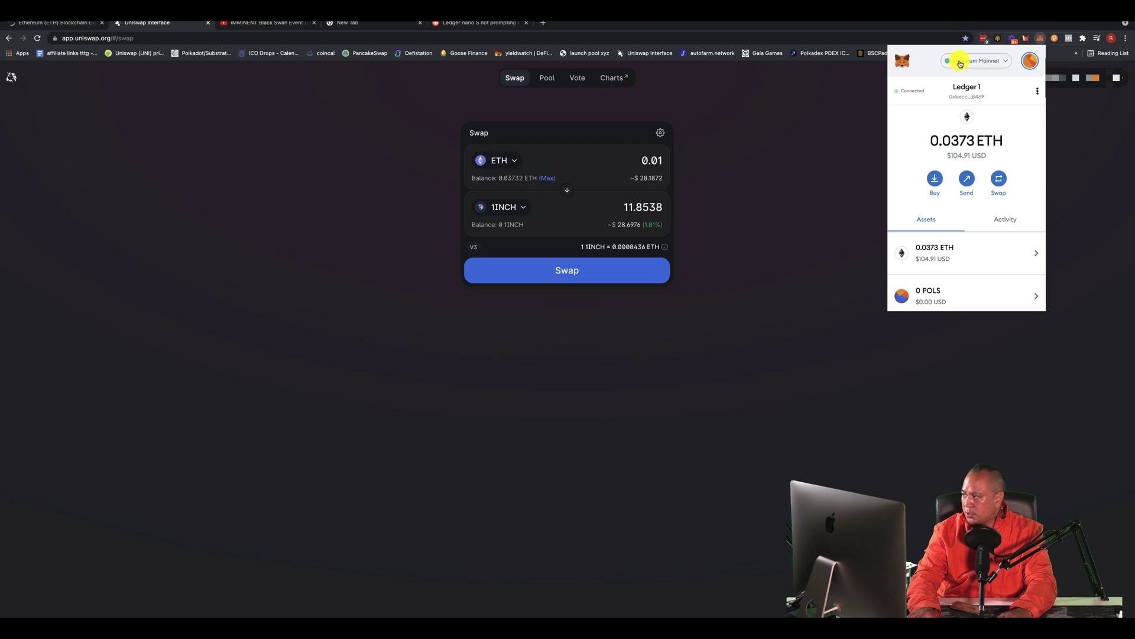
pyautogui.click(1027, 63)
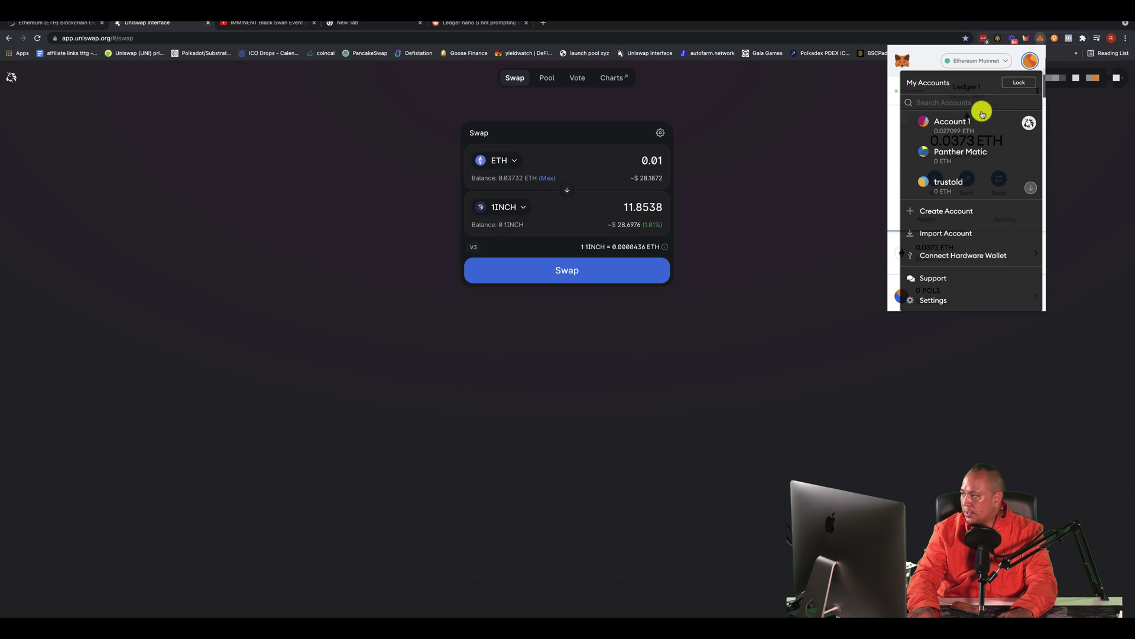
pyautogui.scroll(-3, 949, 168)
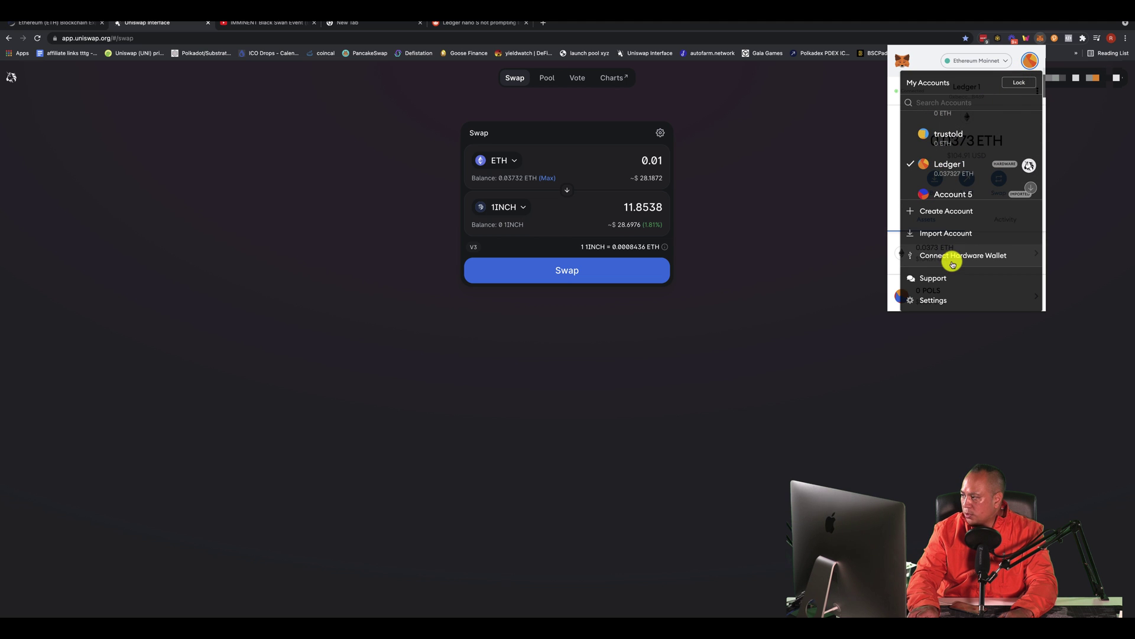
pyautogui.click(947, 295)
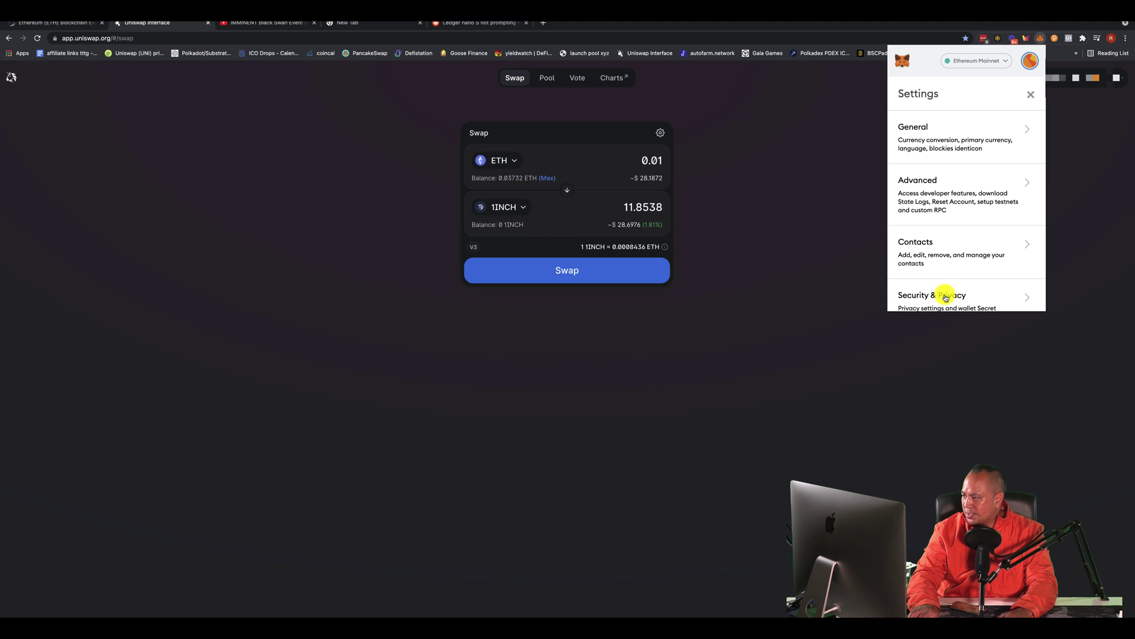
# Check that 'Use Ledger Live' is ON in Advanced settings, then return to main Settings.
pyautogui.click(962, 195)
pyautogui.scroll(-5, 964, 196)
pyautogui.scroll(-8, 964, 196)
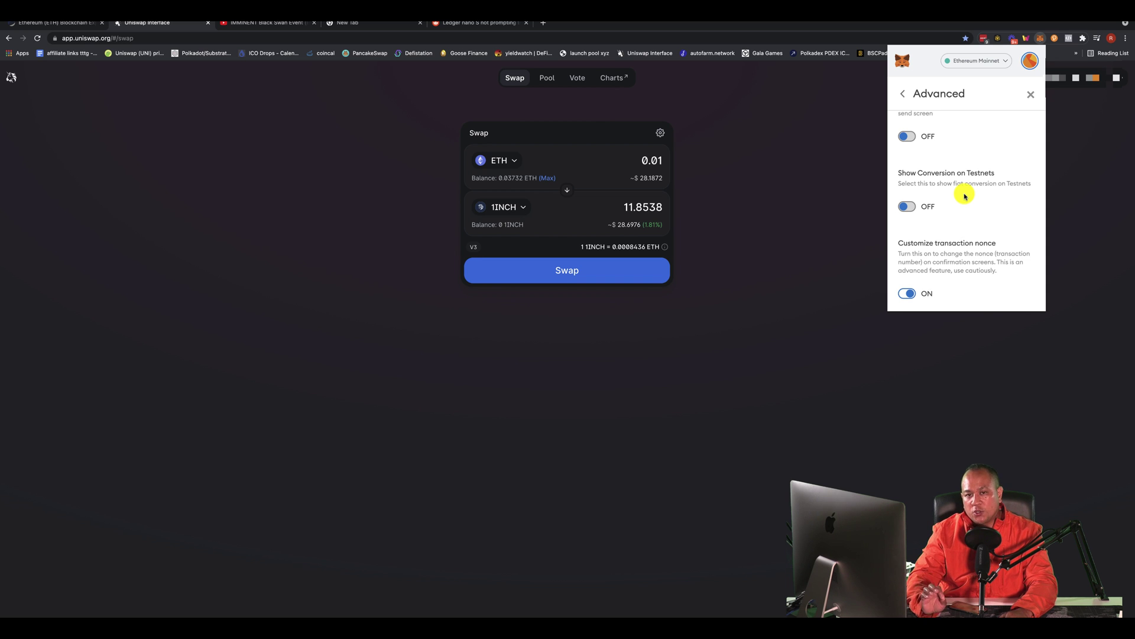
pyautogui.scroll(-5, 964, 196)
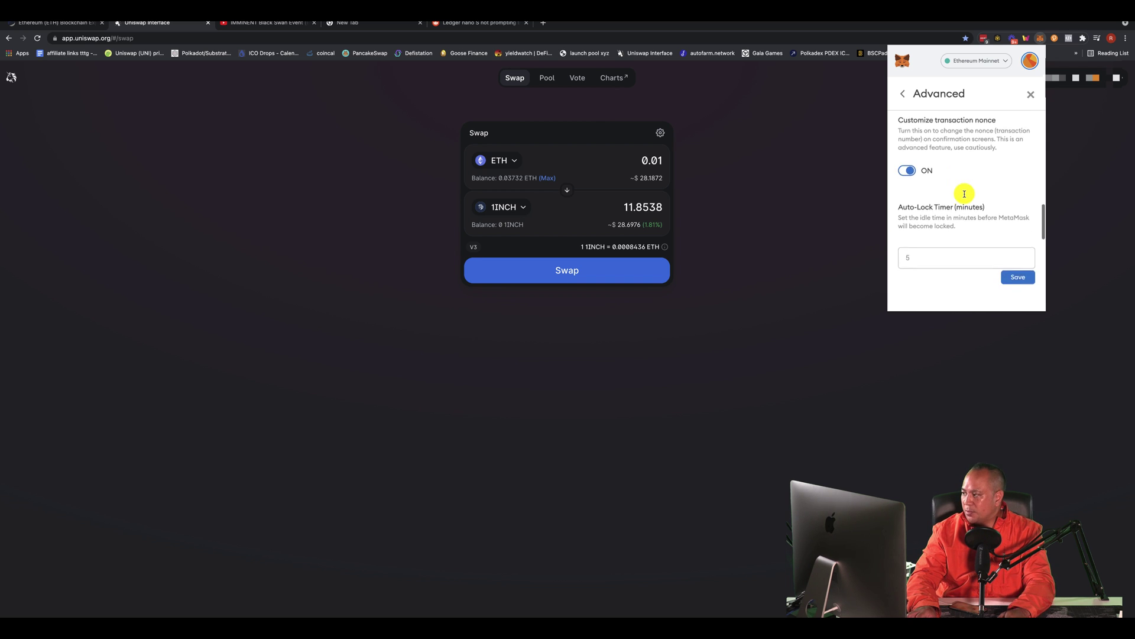
pyautogui.scroll(-6, 964, 194)
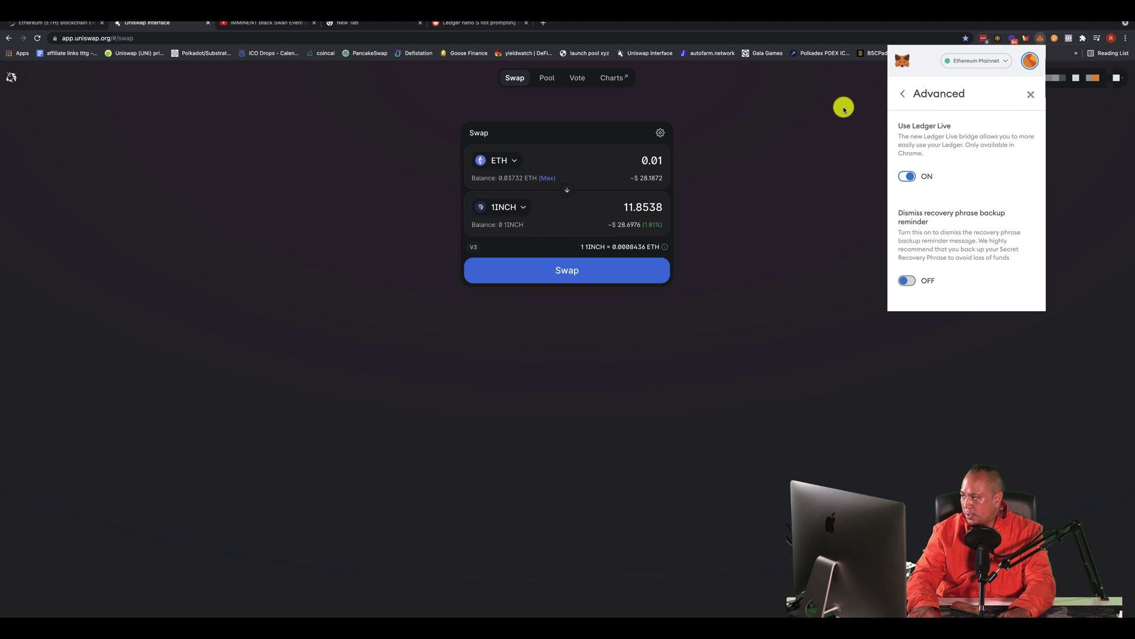
pyautogui.click(905, 96)
# Close MetaMask to return to the Uniswap 0.01 ETH to 1INCH swap.
pyautogui.click(829, 155)
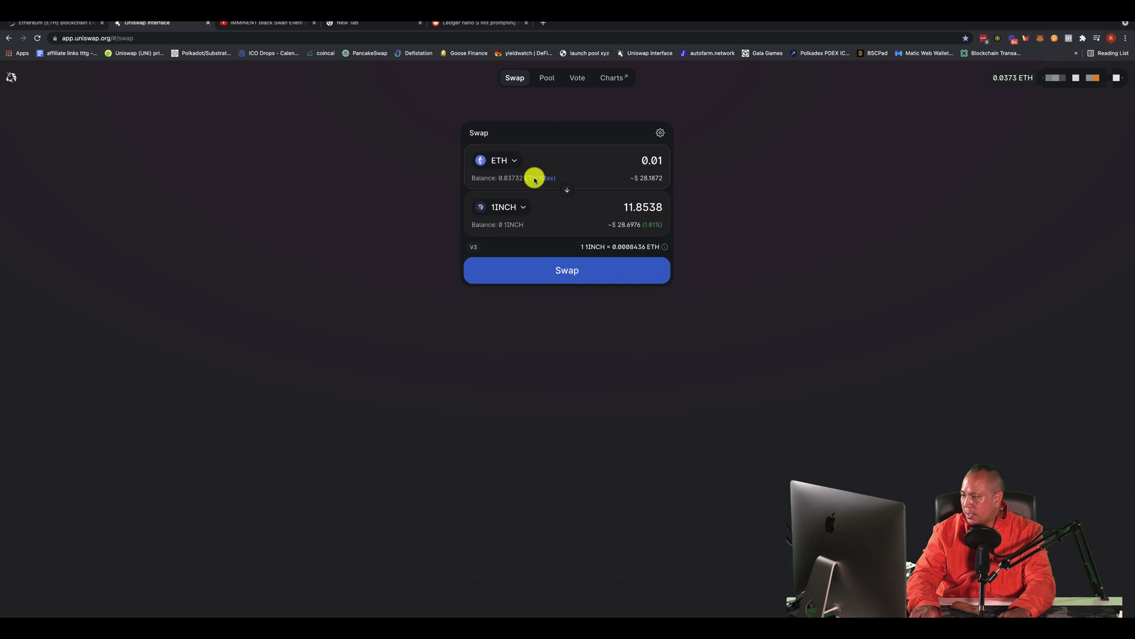